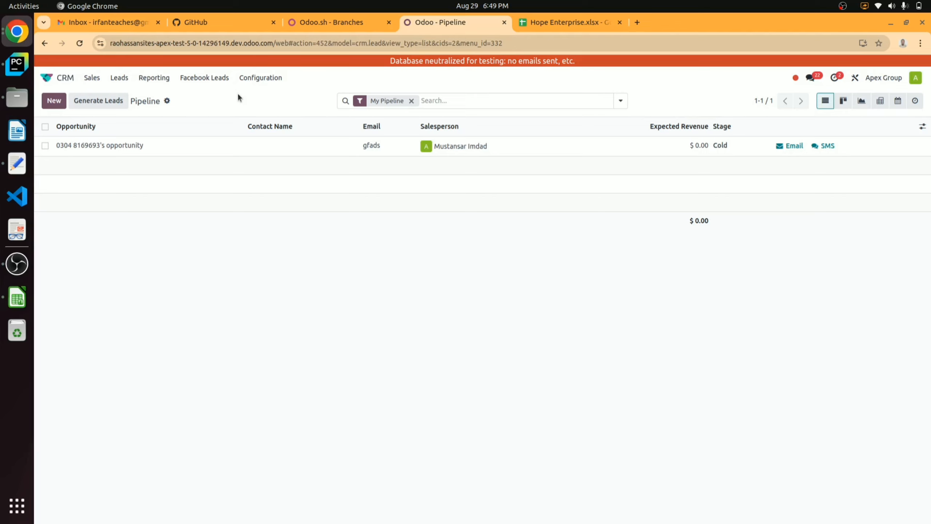
# Check the Facebook Leads options in the Odoo CRM, switch to the Meta for Developers site and open its My Apps page
pyautogui.click(213, 78)
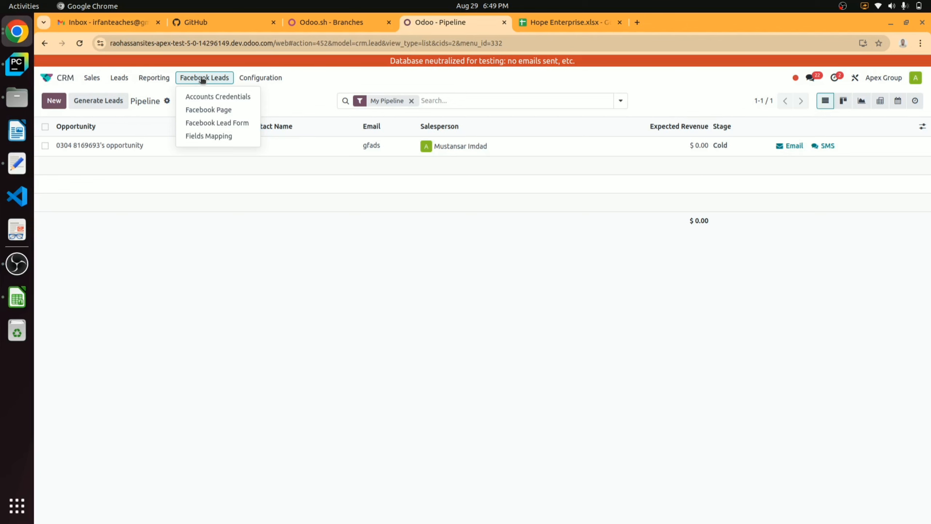
pyautogui.hotkey('alt', 'Tab')
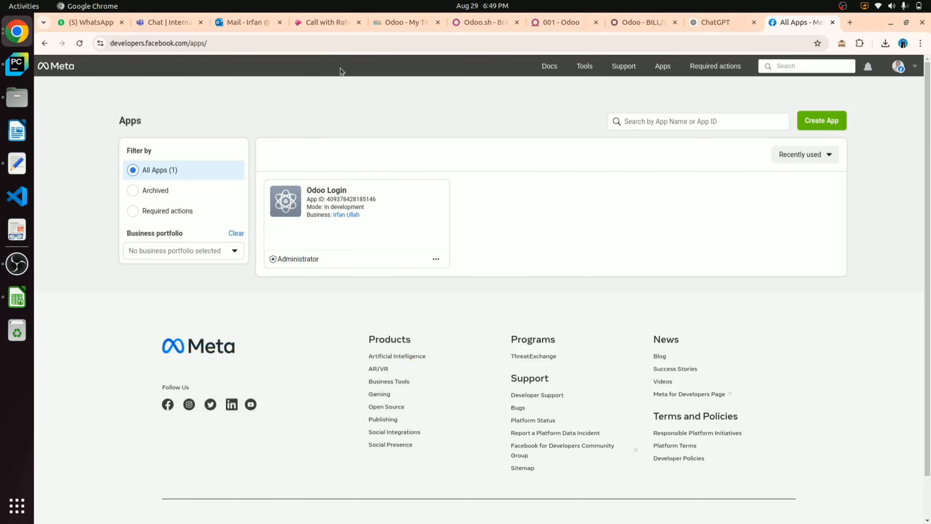
pyautogui.click(146, 42)
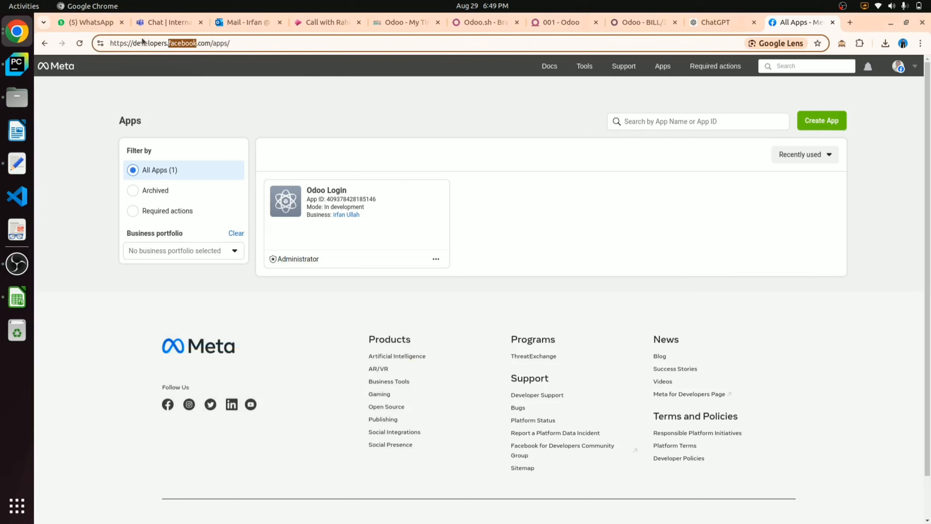
pyautogui.doubleClick(145, 42)
pyautogui.click(145, 42)
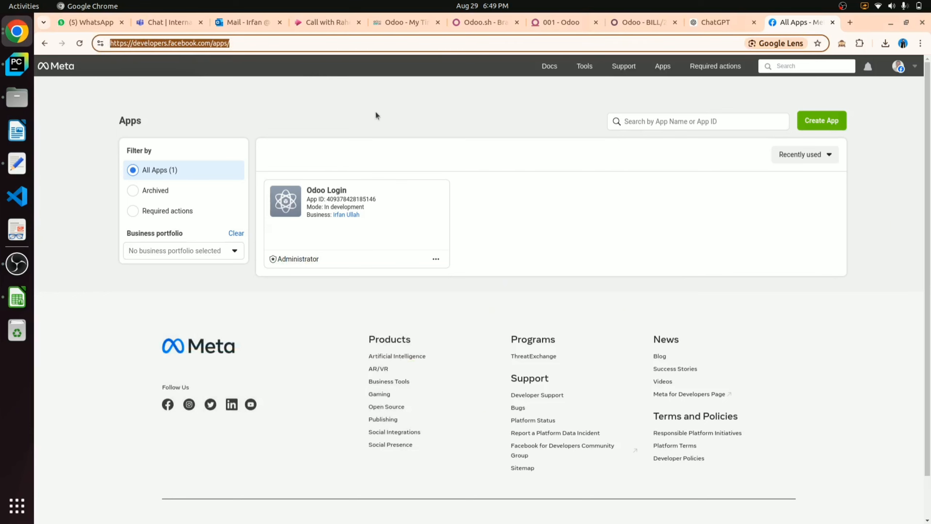
pyautogui.click(67, 70)
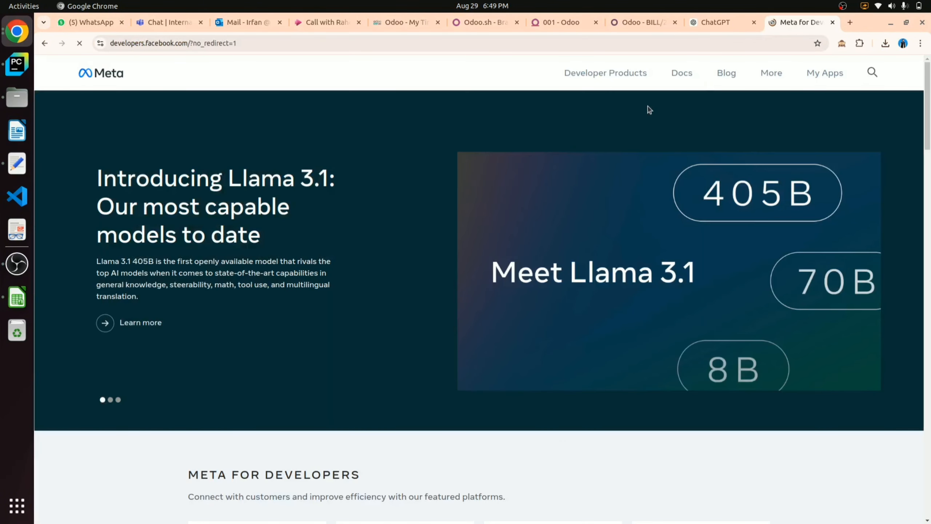
pyautogui.click(831, 73)
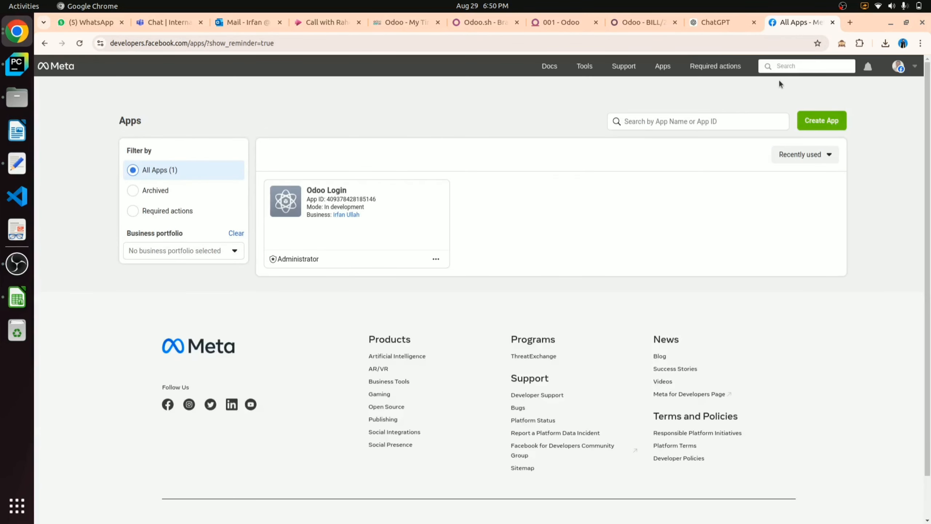
# Start creating an app without a business portfolio, choosing the Other use case and the Business app type
pyautogui.click(825, 123)
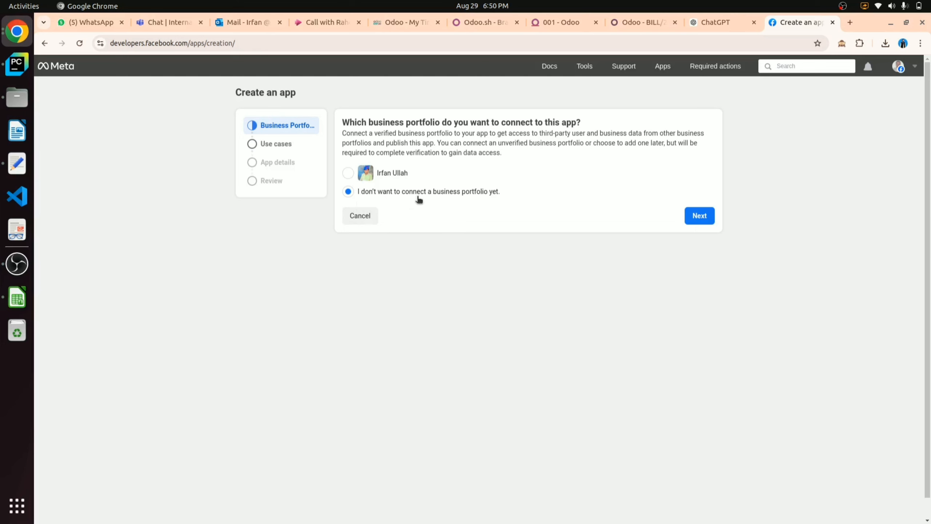
pyautogui.click(699, 216)
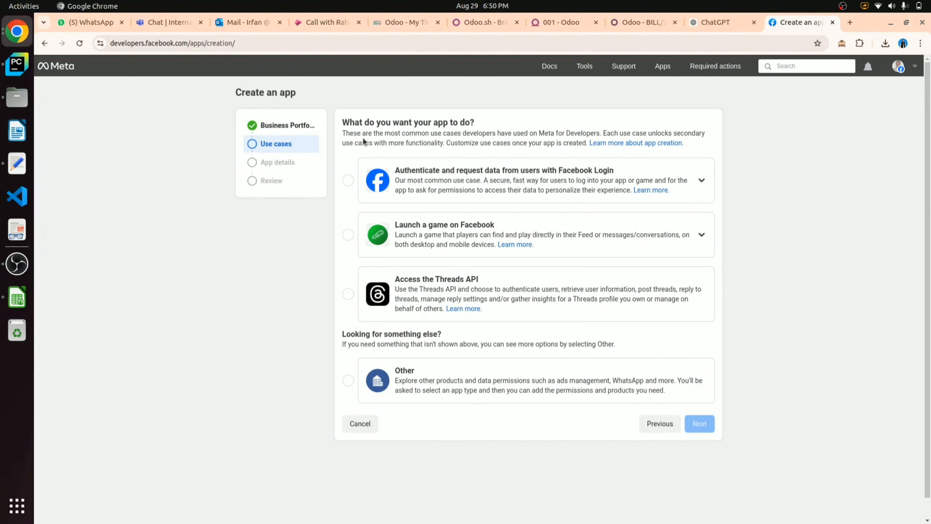
pyautogui.click(421, 375)
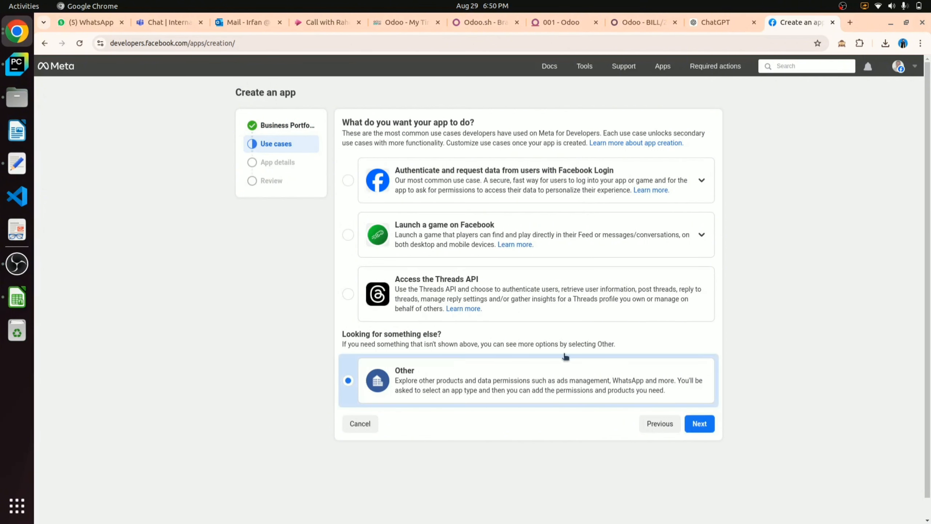
pyautogui.click(700, 425)
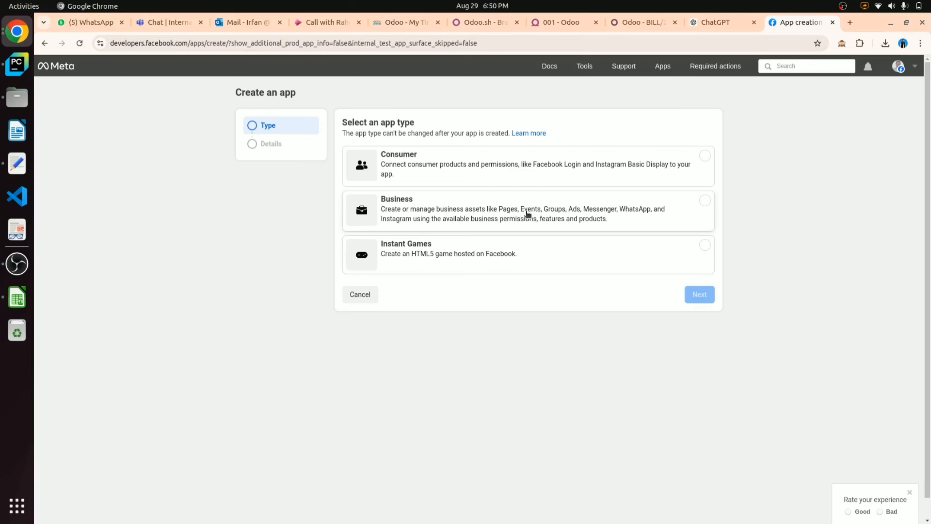
pyautogui.click(689, 216)
pyautogui.click(700, 295)
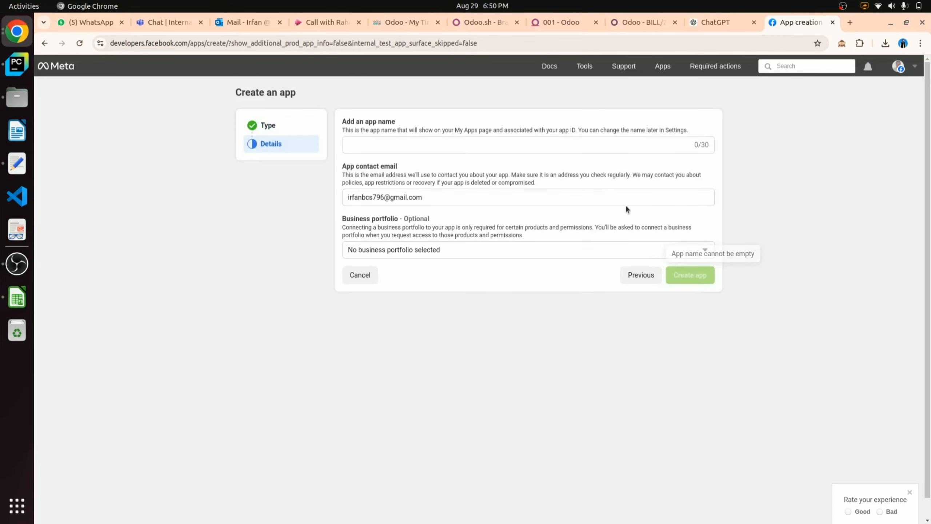
# Name the new app "Odoo CRM App" and create it
pyautogui.click(574, 146)
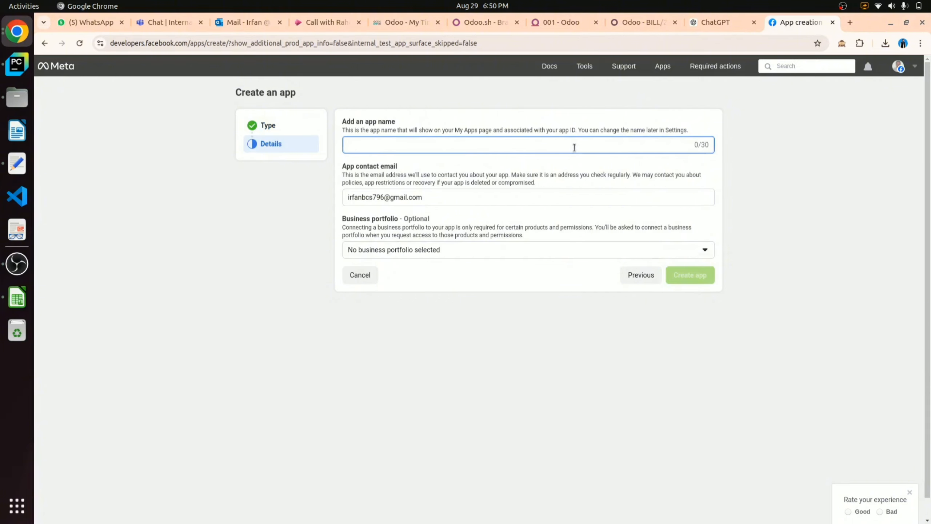
pyautogui.write('Odoo ')
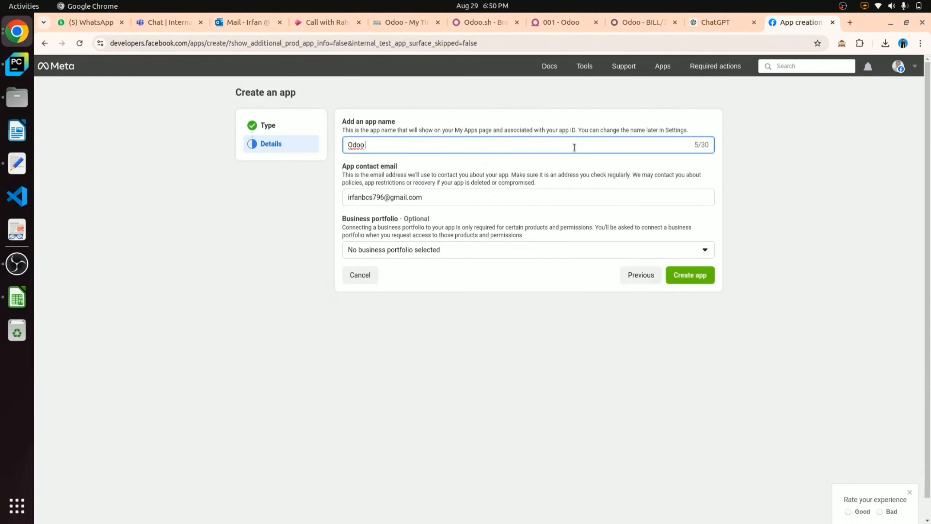
pyautogui.write('CRM App')
pyautogui.click(686, 274)
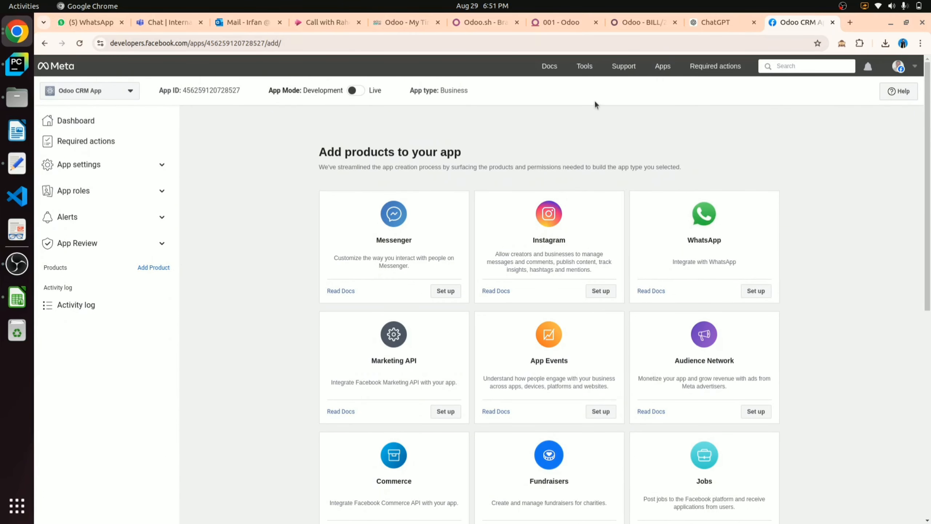
# Open the Graph API Explorer for the new app and add the email permission from User Data Permissions
pyautogui.moveTo(589, 71)
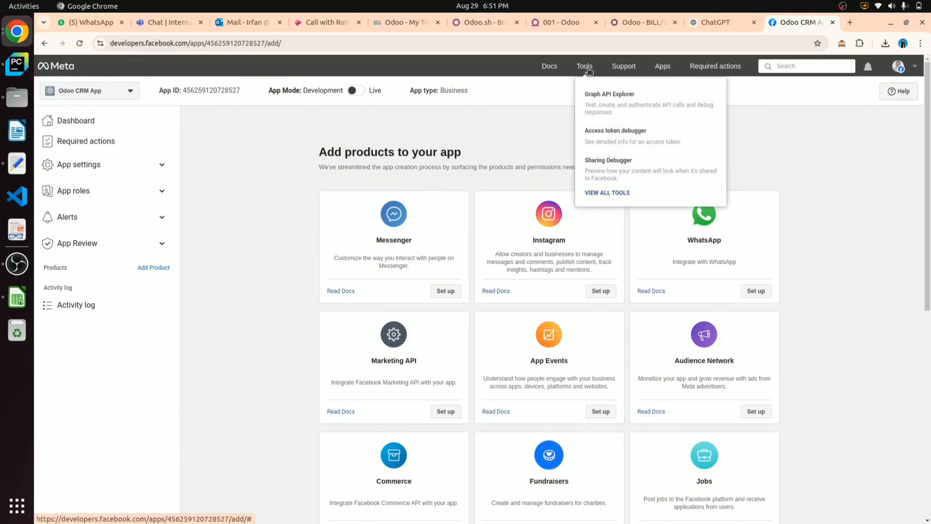
pyautogui.click(597, 95)
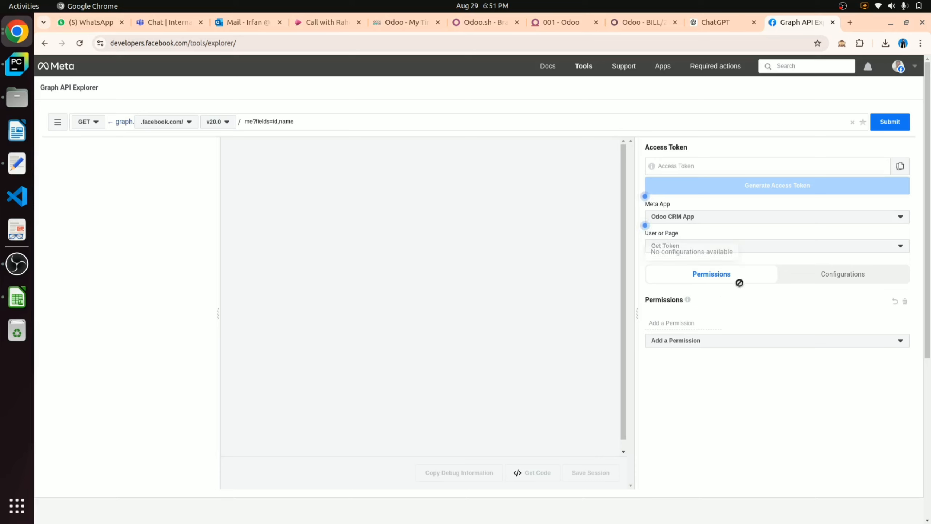
pyautogui.click(723, 339)
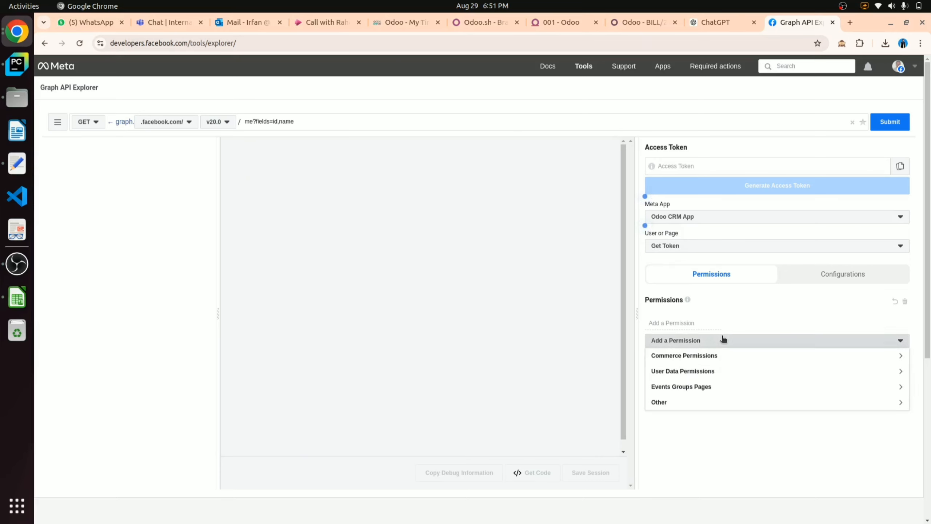
pyautogui.click(735, 356)
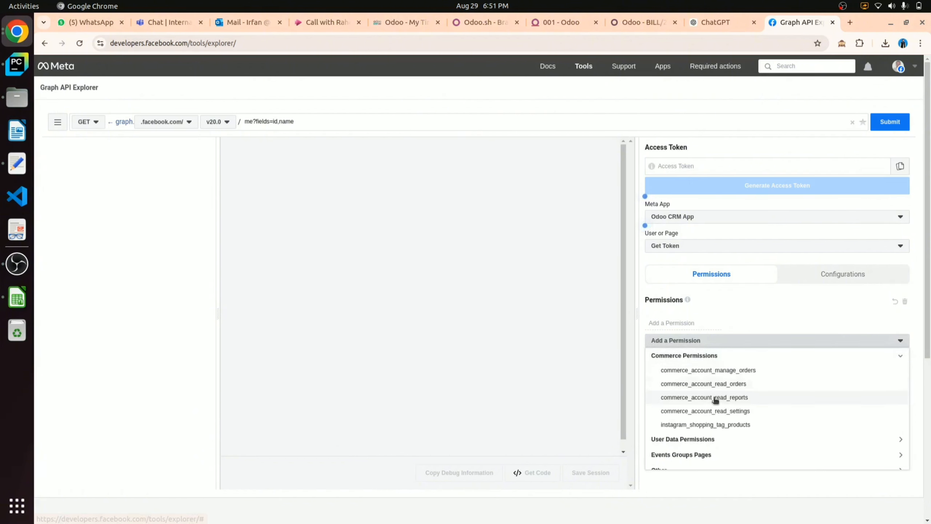
pyautogui.scroll(-1, 714, 401)
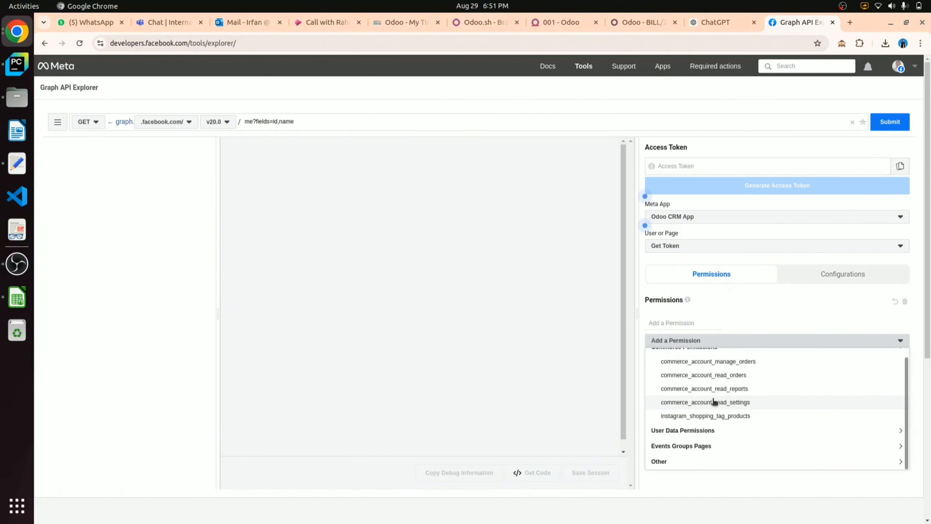
pyautogui.click(714, 430)
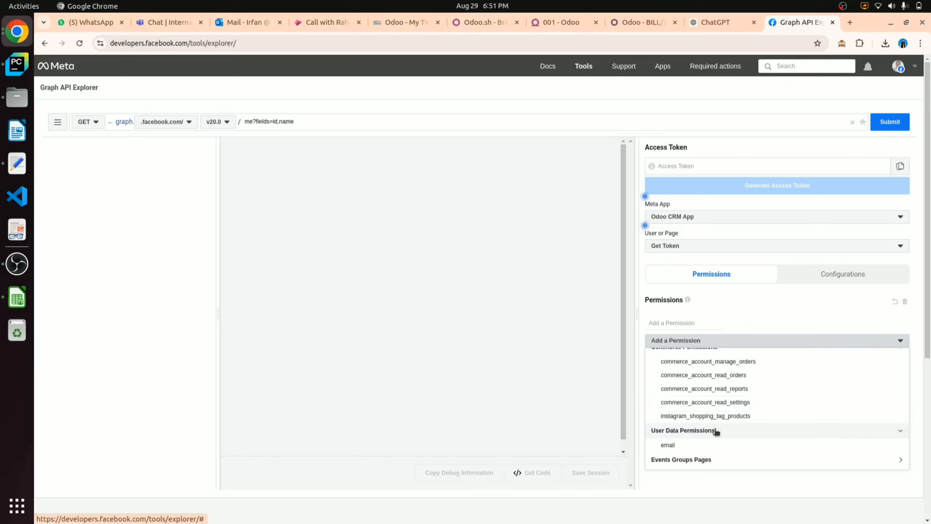
pyautogui.click(716, 431)
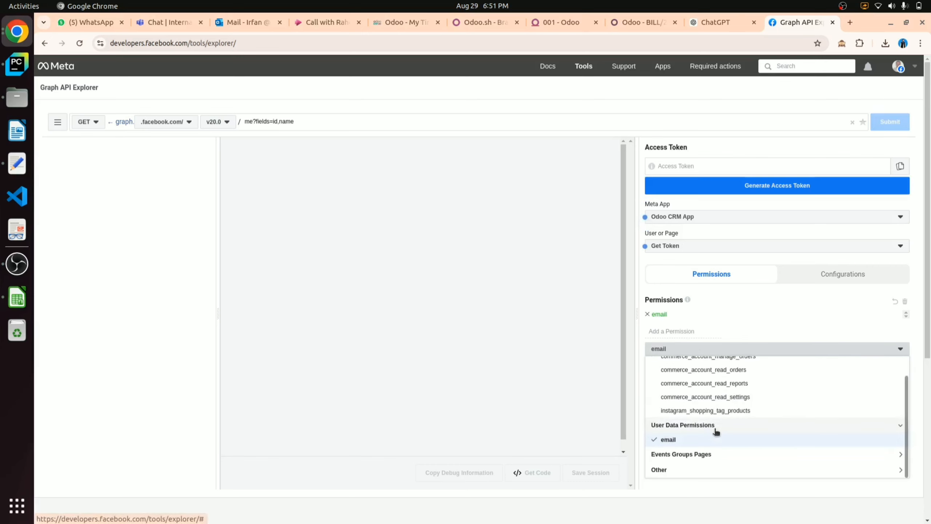
# Add the ads_management, pages_manage_ads, pages_manage_engagement and pages_show_list permissions from Events Groups Pages
pyautogui.click(720, 454)
pyautogui.scroll(-1, 721, 456)
pyautogui.scroll(3, 722, 456)
pyautogui.click(697, 400)
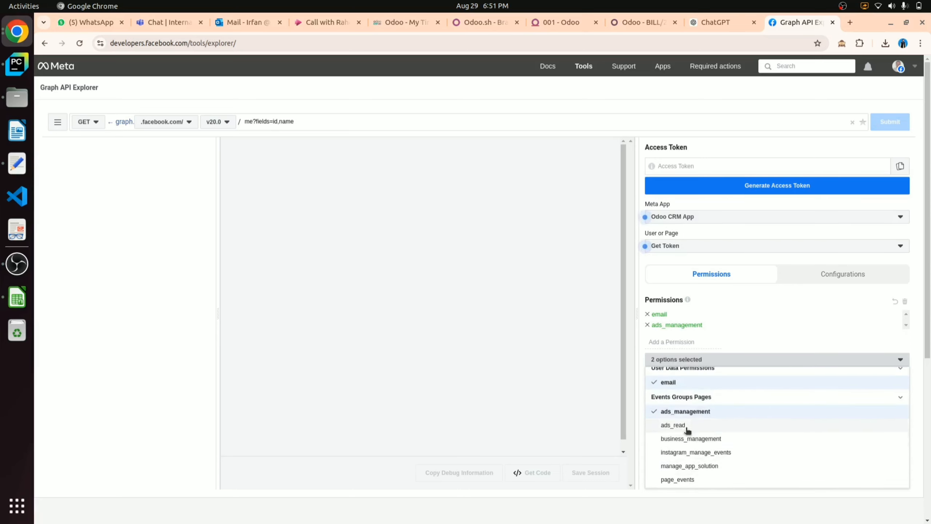
pyautogui.scroll(-2, 693, 466)
pyautogui.scroll(-2, 694, 466)
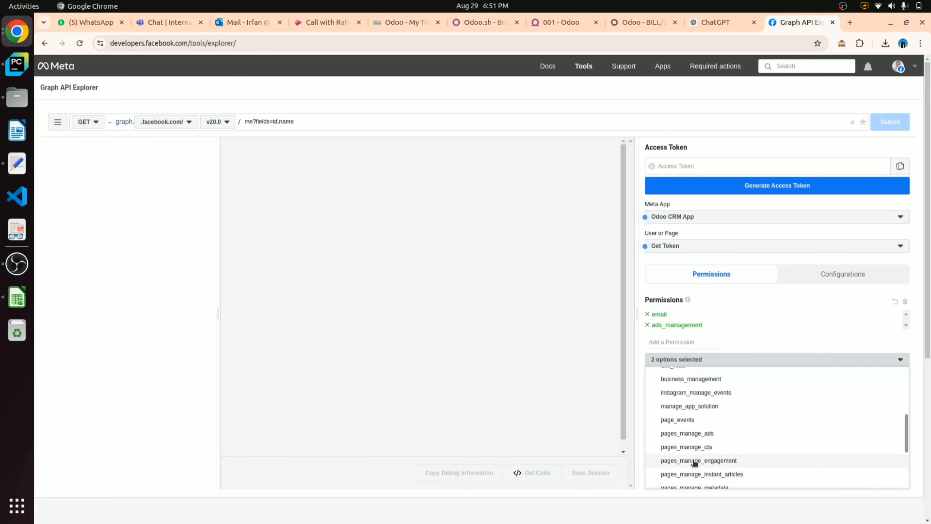
pyautogui.click(696, 434)
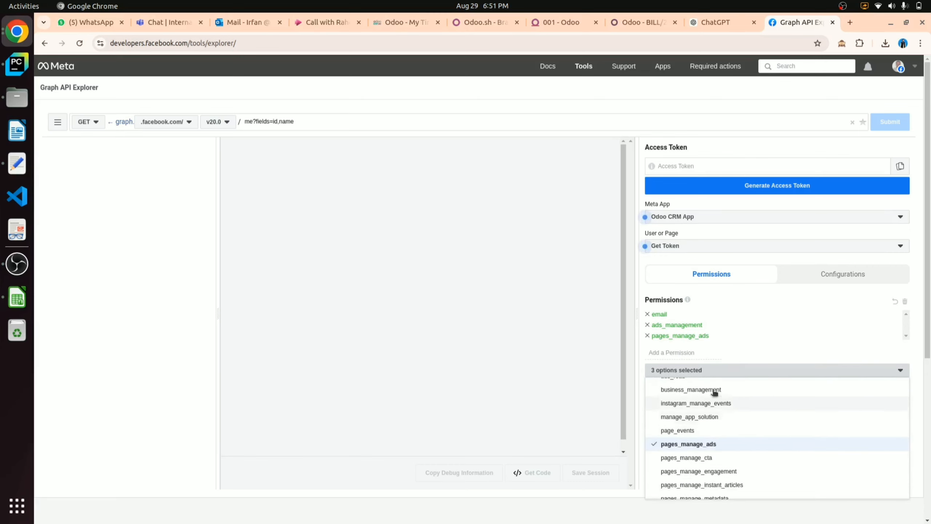
pyautogui.scroll(-3, 708, 472)
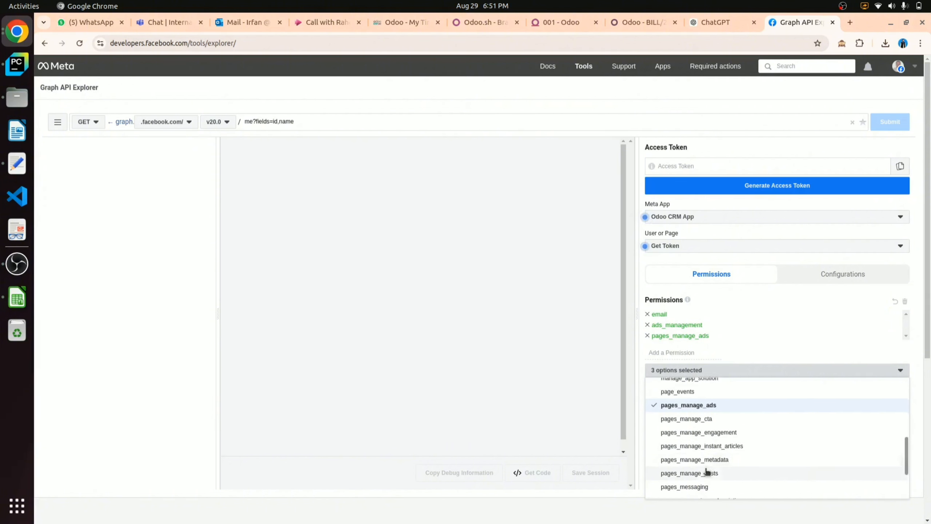
pyautogui.click(697, 428)
pyautogui.scroll(-3, 696, 476)
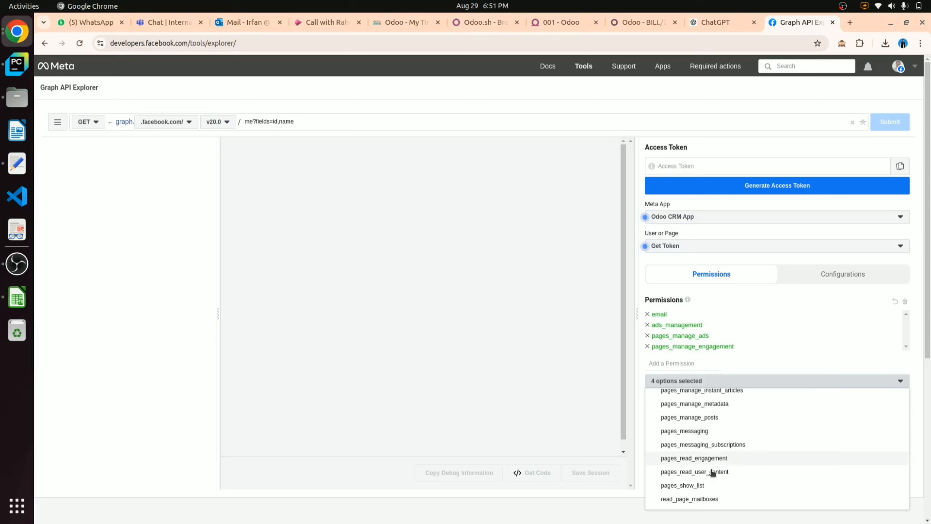
pyautogui.click(689, 486)
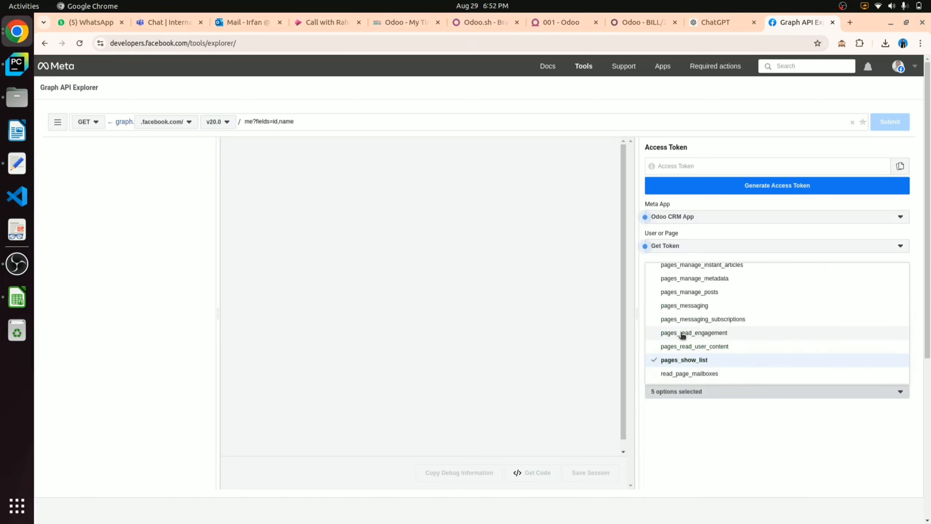
# Review the permission list to check which permissions are selected for the access token
pyautogui.scroll(2, 682, 334)
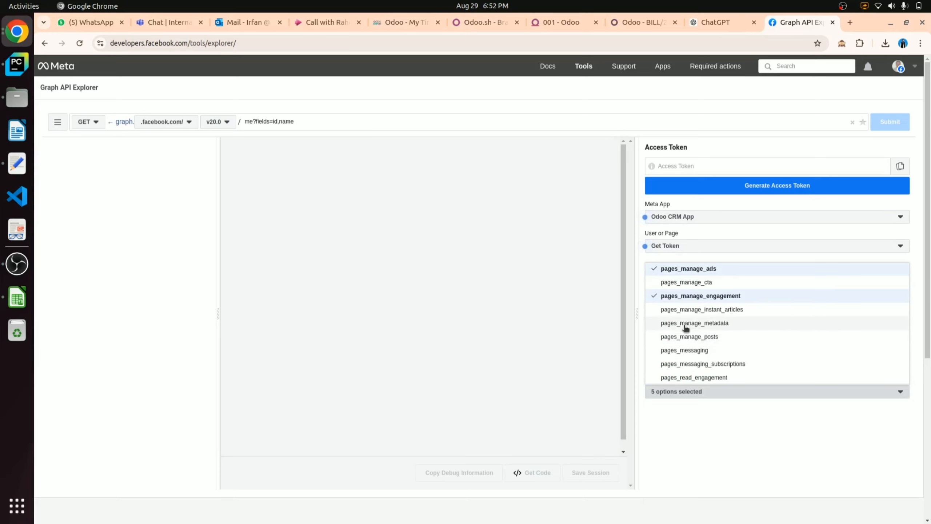
pyautogui.scroll(-3, 685, 328)
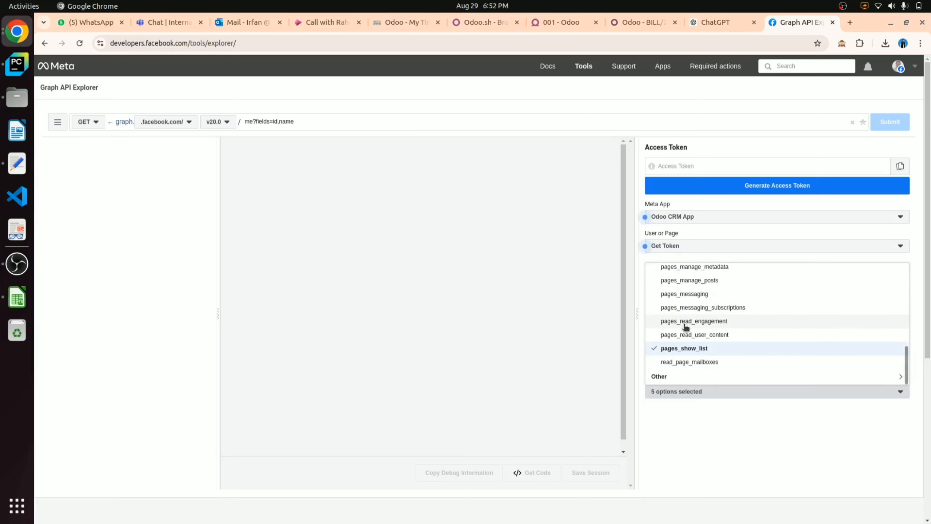
pyautogui.scroll(7, 686, 326)
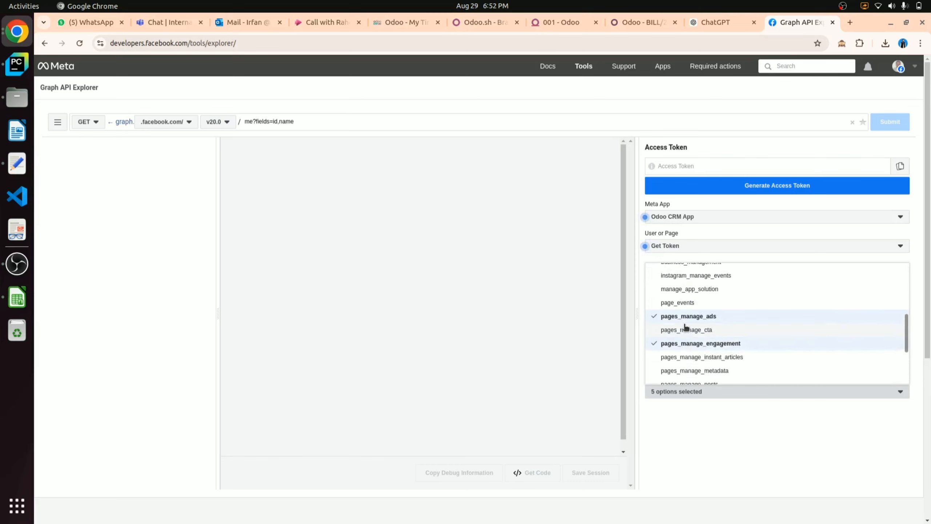
pyautogui.scroll(1, 685, 327)
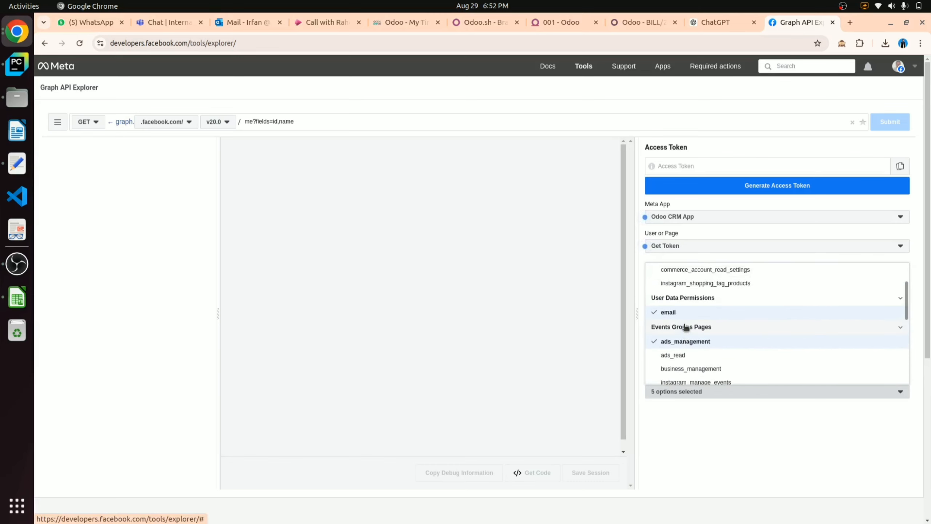
pyautogui.scroll(-3, 686, 327)
pyautogui.scroll(-3, 686, 326)
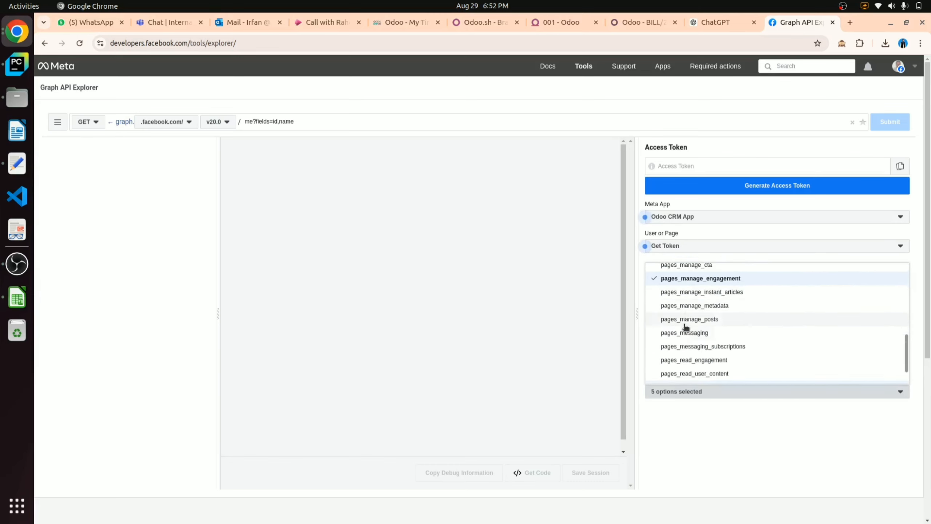
pyautogui.scroll(1, 686, 327)
pyautogui.scroll(5, 686, 327)
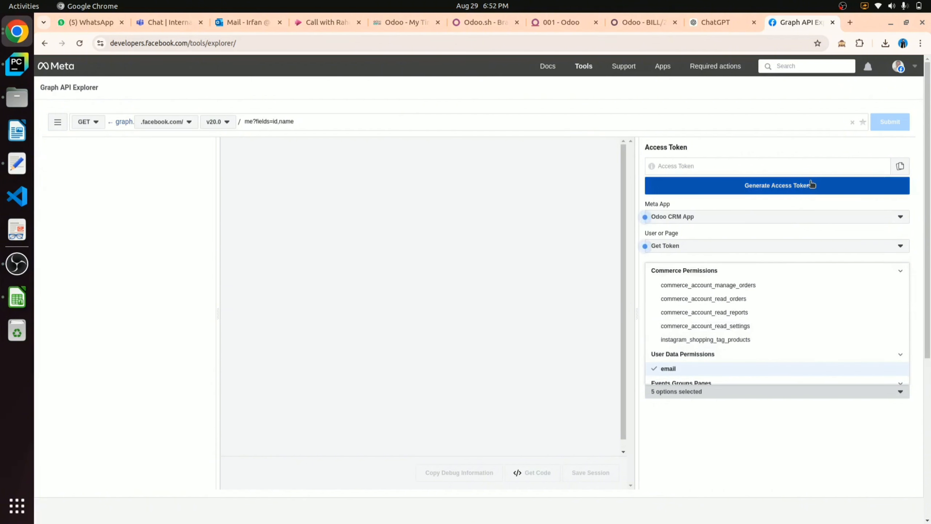
# Generate the access token for Odoo CRM App, opting in to all current and future Pages and saving the requested permissions
pyautogui.click(790, 187)
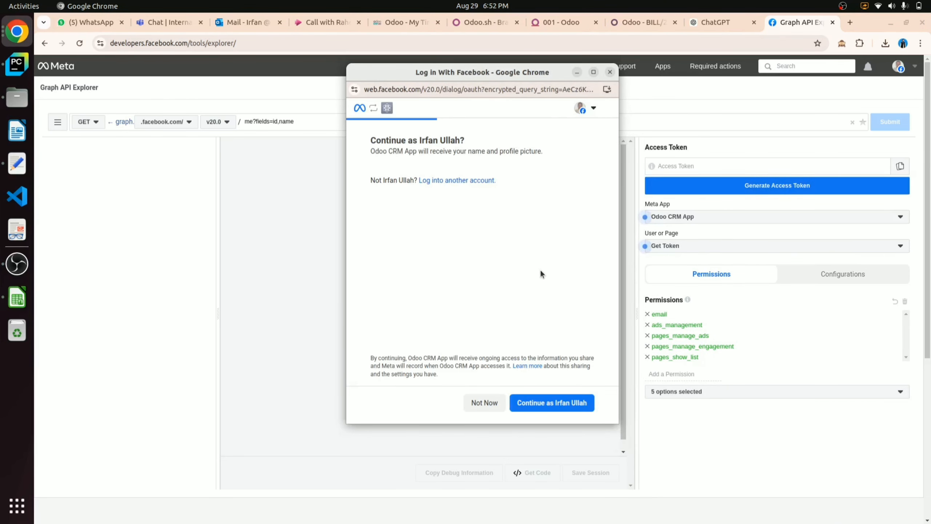
pyautogui.click(547, 408)
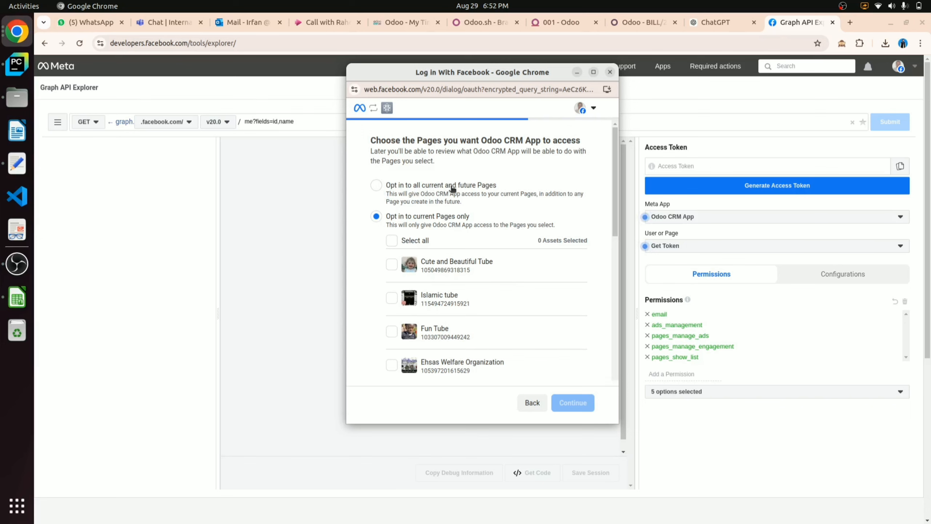
pyautogui.click(376, 186)
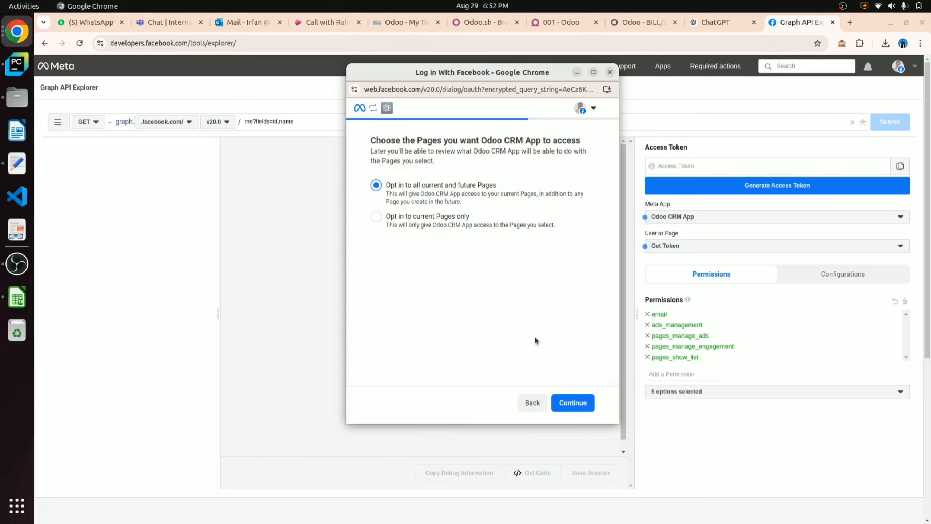
pyautogui.click(577, 403)
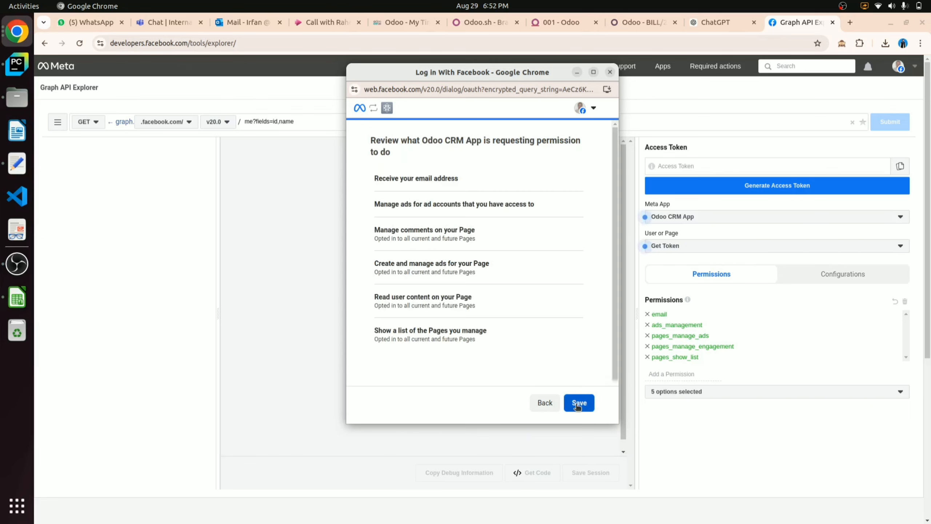
pyautogui.click(577, 403)
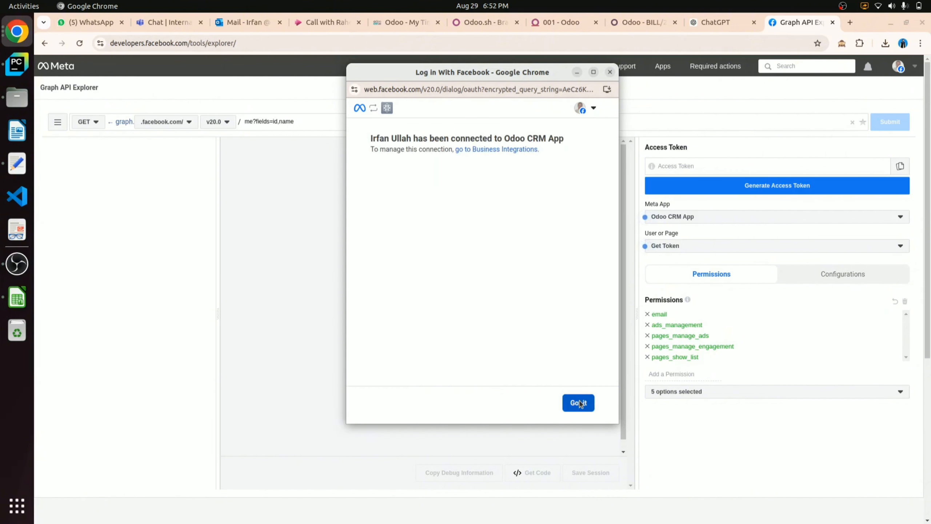
pyautogui.click(578, 403)
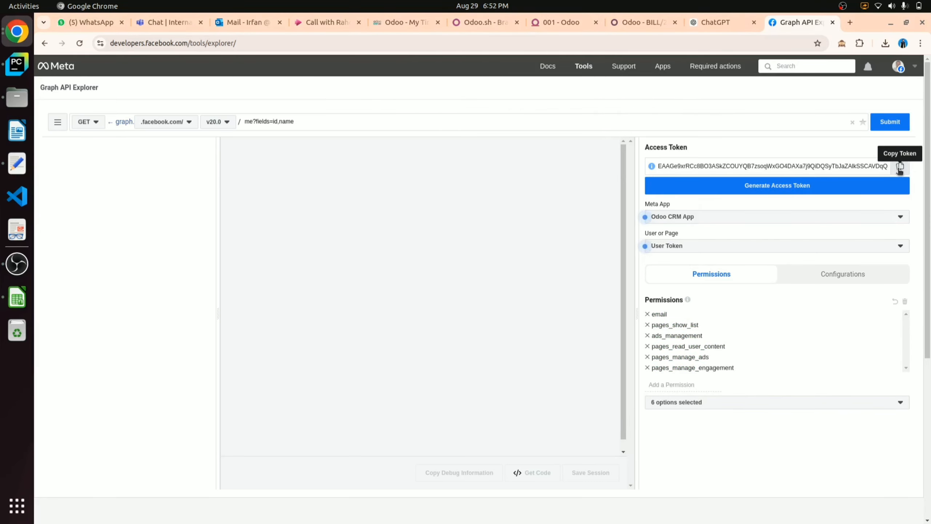
# Copy the generated access token and start a new Facebook Leads account credentials record in Odoo CRM
pyautogui.hotkey('alt', '`')
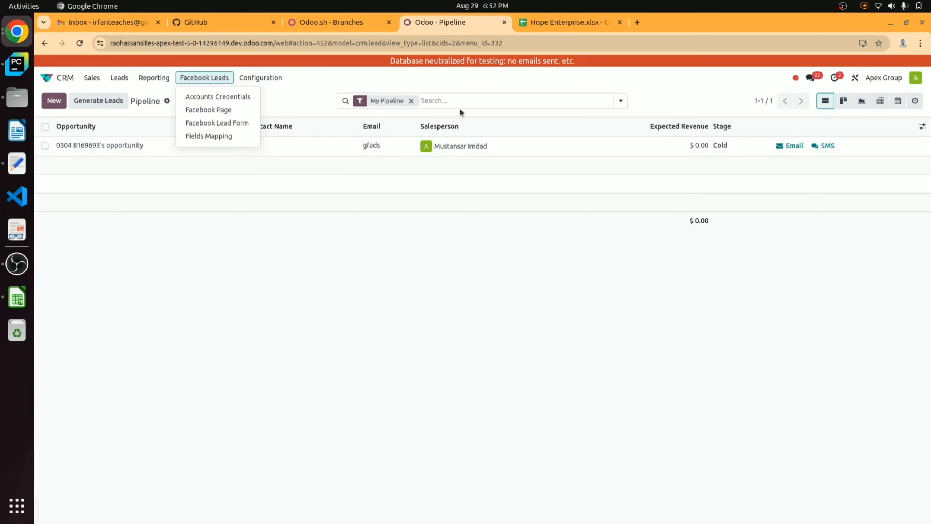
pyautogui.moveTo(204, 77)
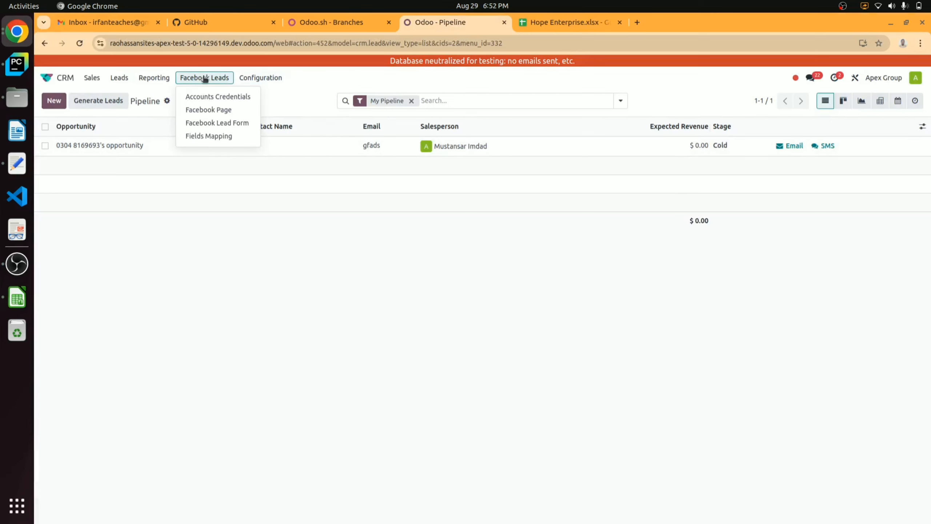
pyautogui.click(204, 96)
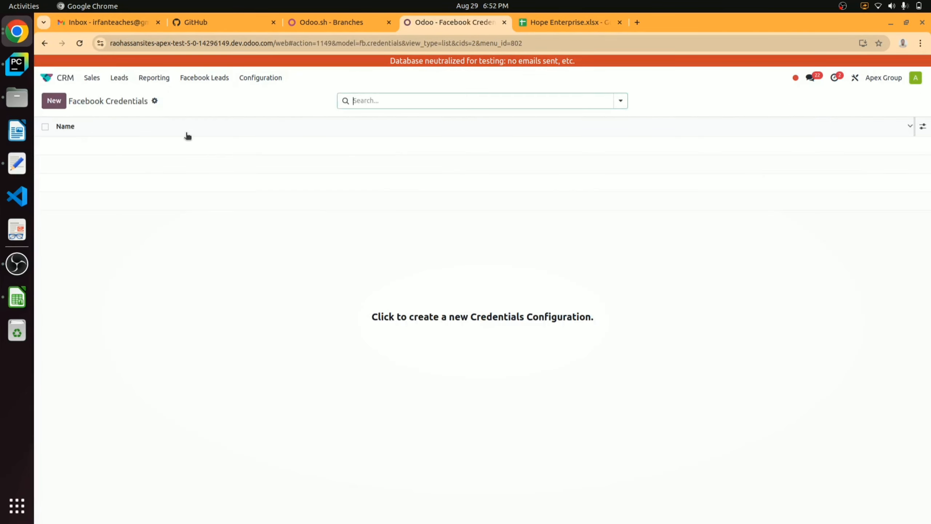
pyautogui.click(64, 106)
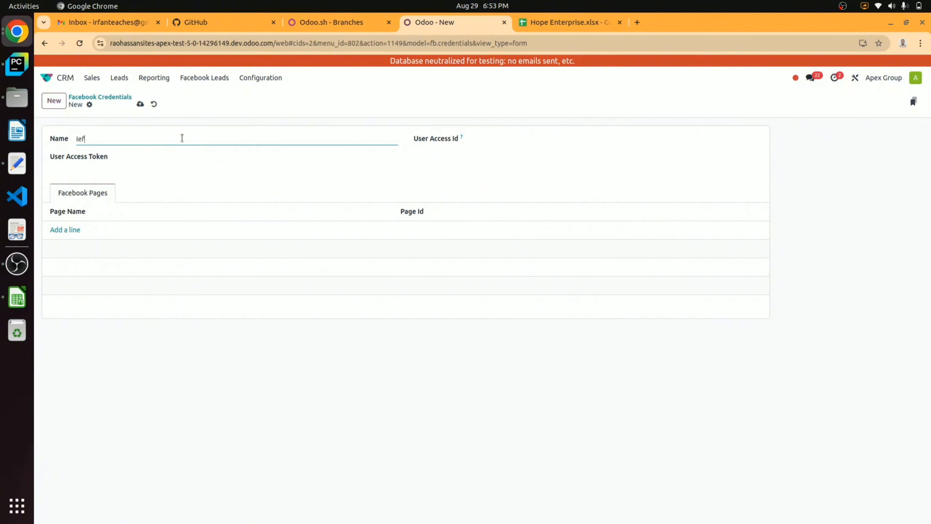
# Enter the account holder's name in the new credentials record and paste the copied token as the User Access Token
pyautogui.press('BackSpace')
pyautogui.press('BackSpace')
pyautogui.press('BackSpace')
pyautogui.press('Tab')
pyautogui.click(381, 169)
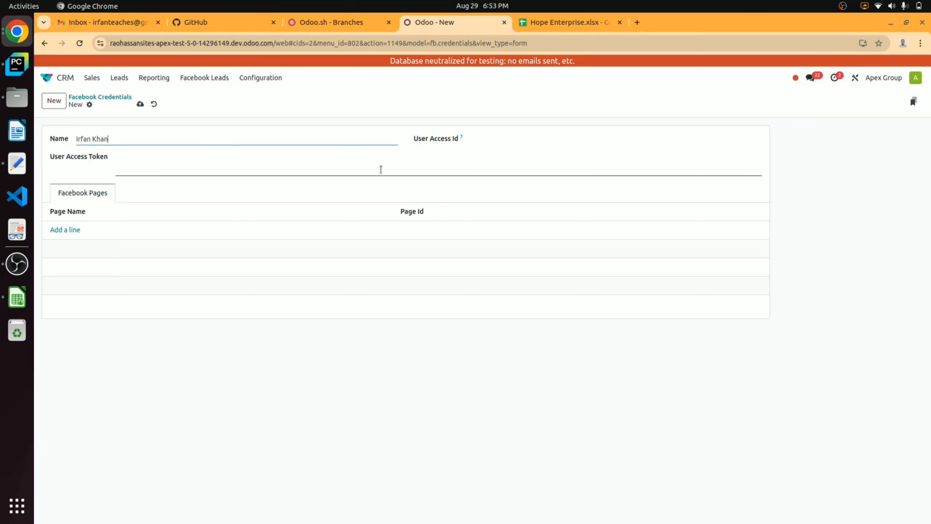
pyautogui.hotkey('ctrl', 'v')
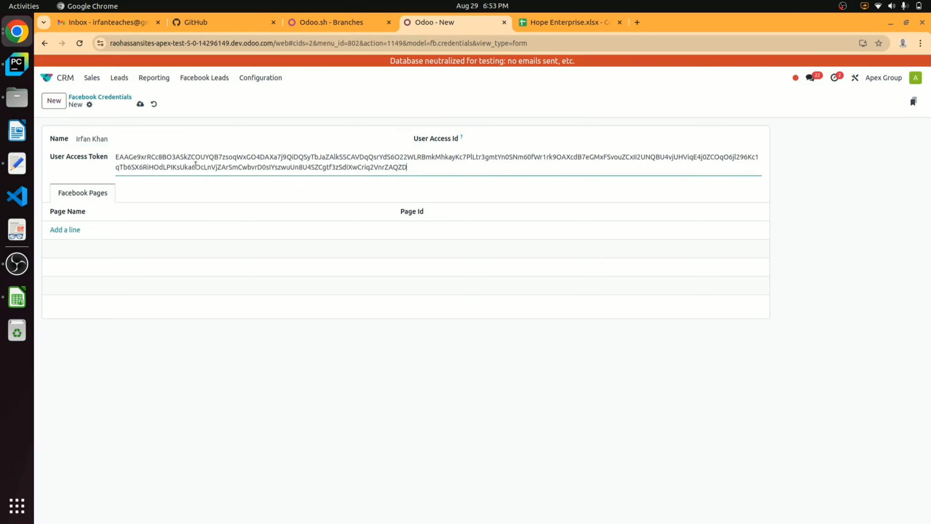
# Switch to the Meta developer site and debug the copied access token in the Access Token Debugger
pyautogui.hotkey('alt', 'Tab')
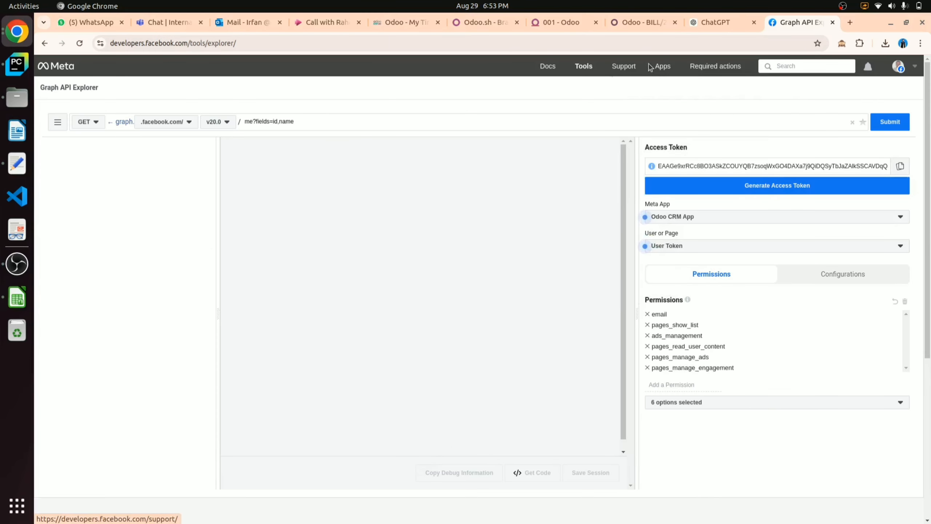
pyautogui.click(581, 68)
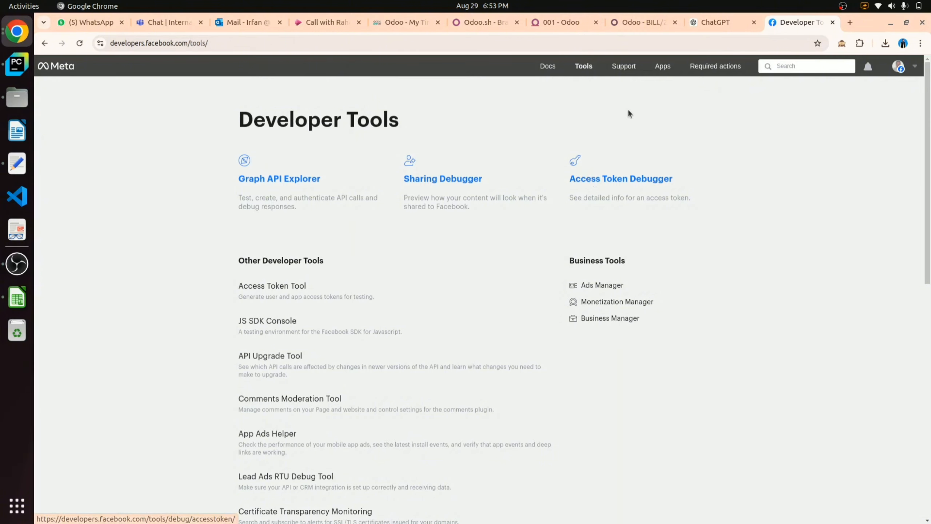
pyautogui.click(584, 67)
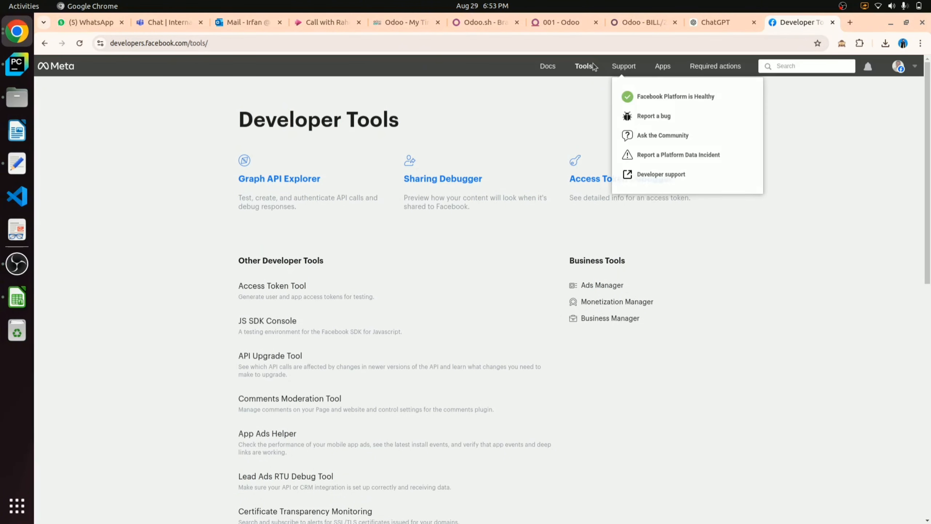
pyautogui.moveTo(585, 69)
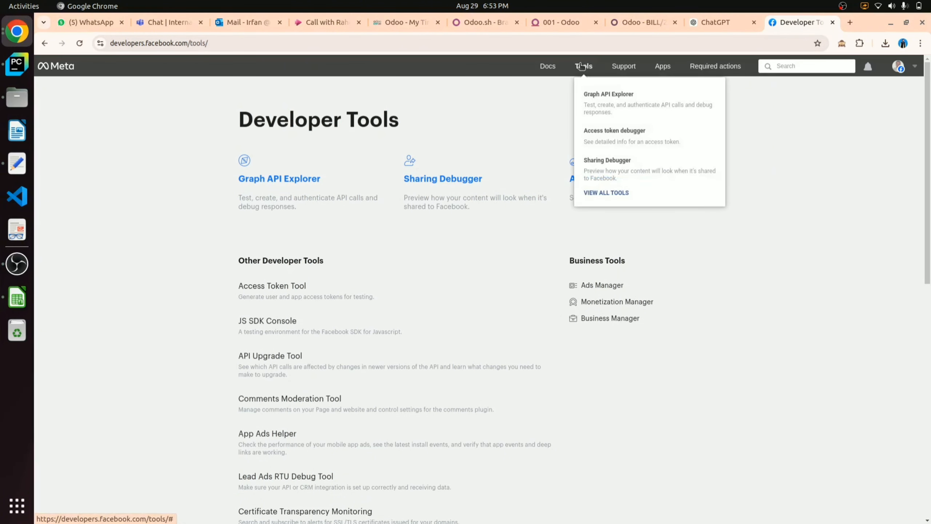
pyautogui.click(600, 132)
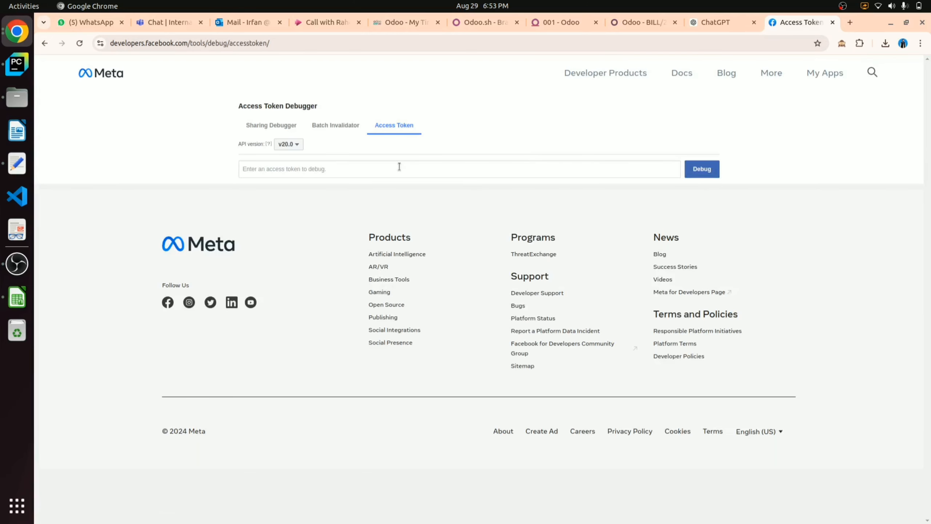
pyautogui.click(397, 167)
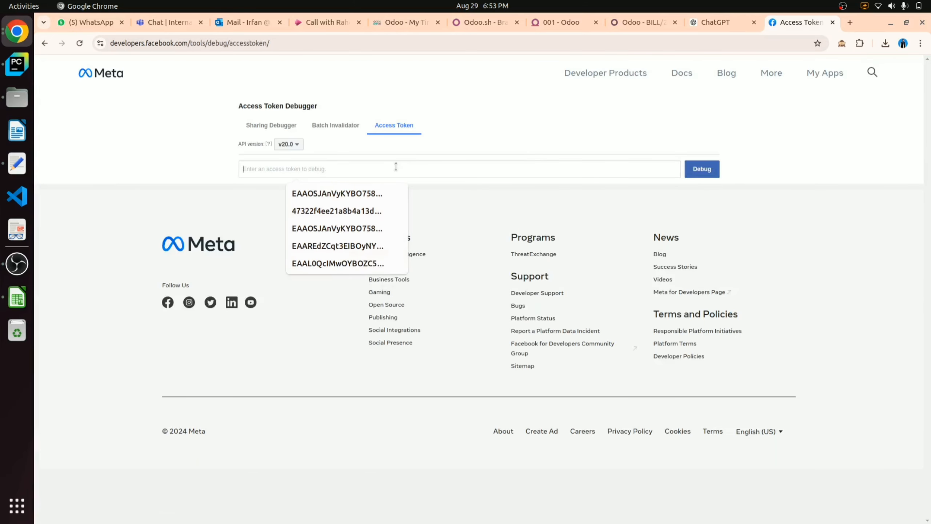
pyautogui.hotkey('ctrl', 'v')
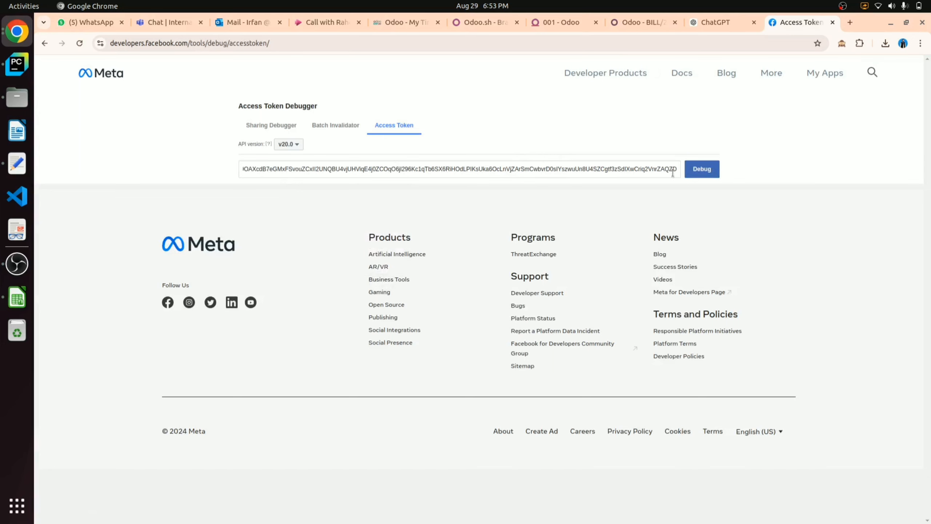
pyautogui.click(707, 171)
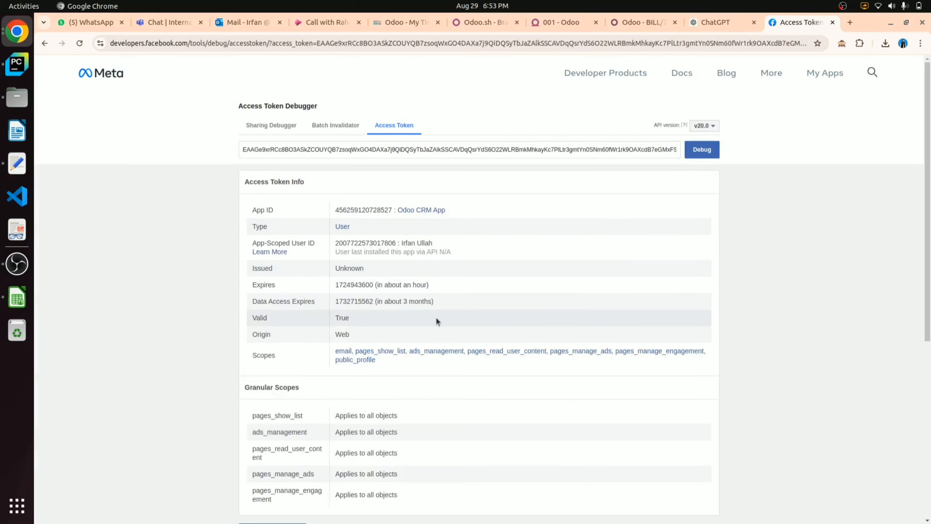
# Review the access token details and extend the token, submitting the account password for the security check
pyautogui.scroll(-5, 436, 320)
pyautogui.scroll(5, 436, 319)
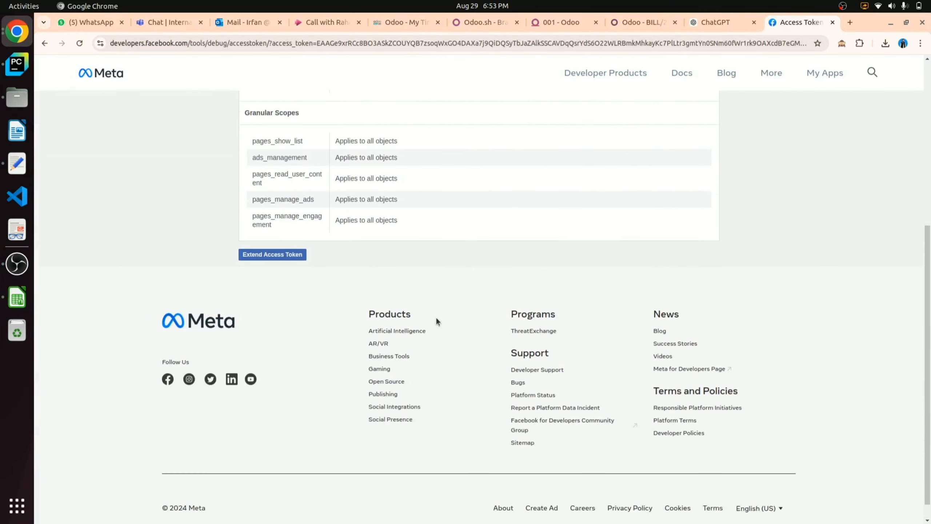
pyautogui.scroll(2, 436, 322)
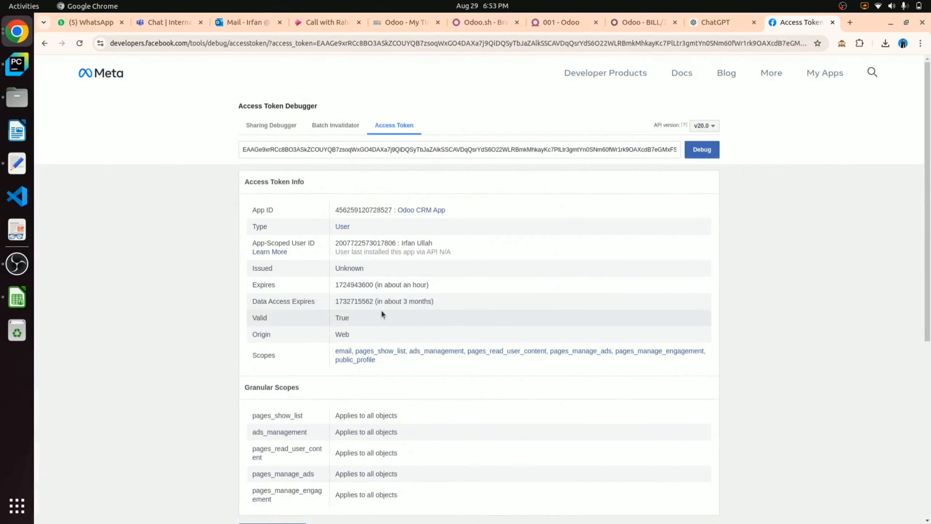
pyautogui.scroll(-5, 382, 310)
pyautogui.click(287, 276)
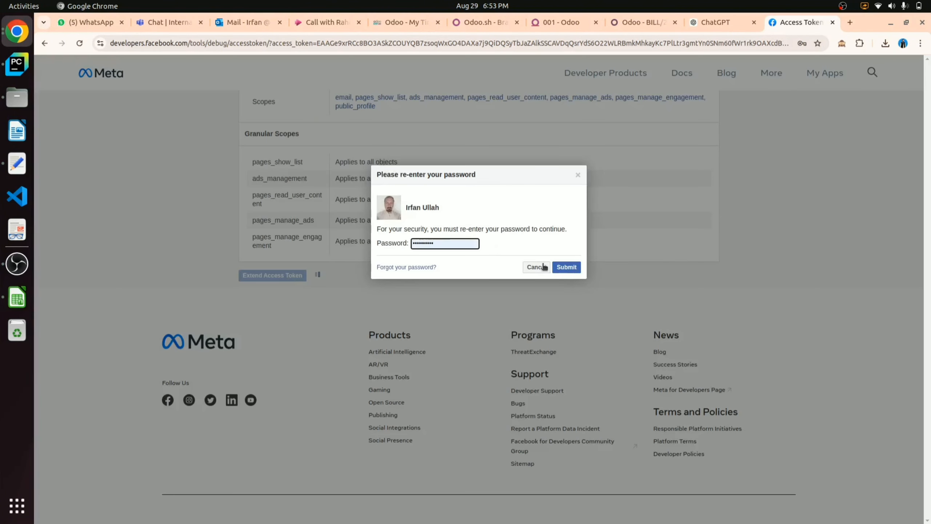
pyautogui.click(565, 267)
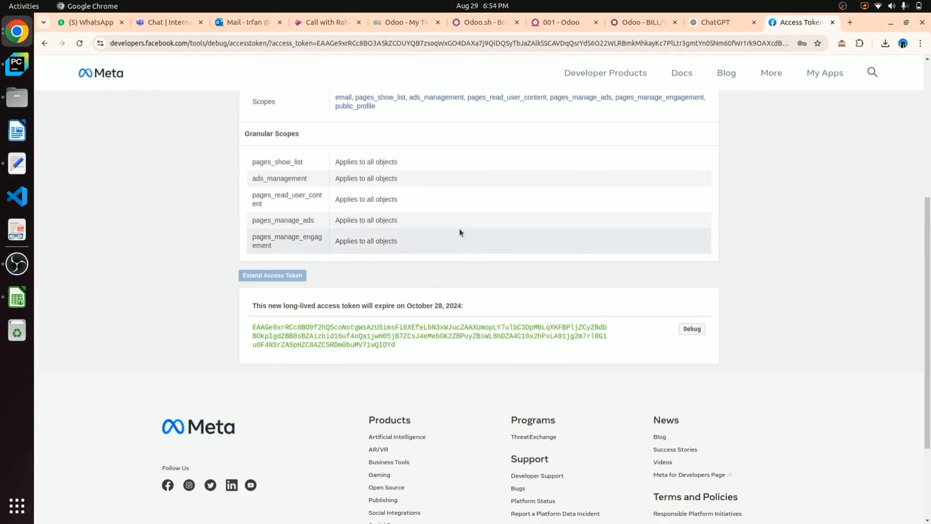
# Debug the new long-lived access token and copy its app-scoped user ID
pyautogui.click(691, 328)
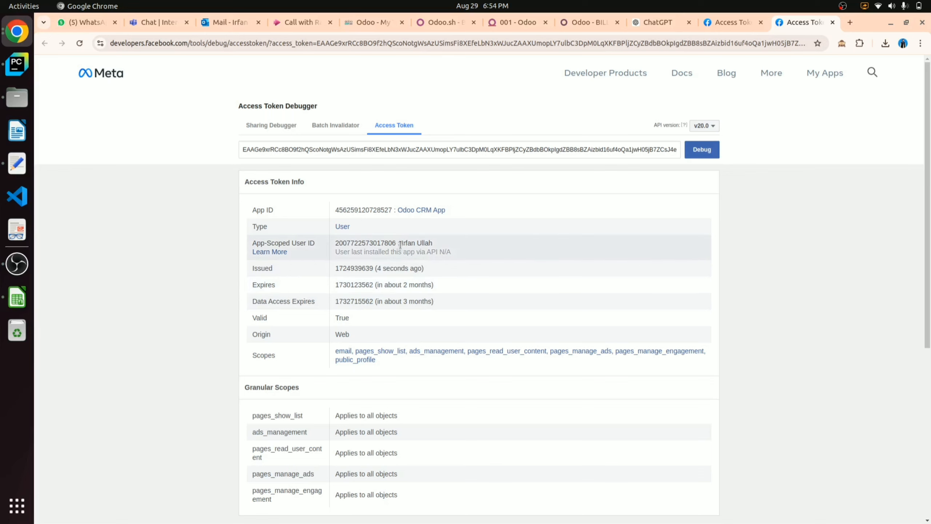
pyautogui.moveTo(396, 242); pyautogui.dragTo(335, 245)
pyautogui.hotkey('ctrl', 'c')
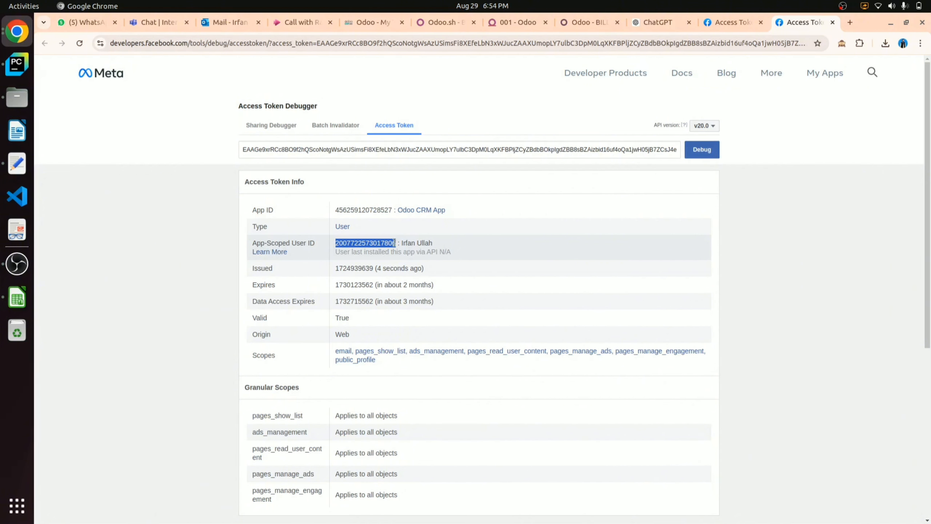
pyautogui.moveTo(433, 242); pyautogui.dragTo(401, 243)
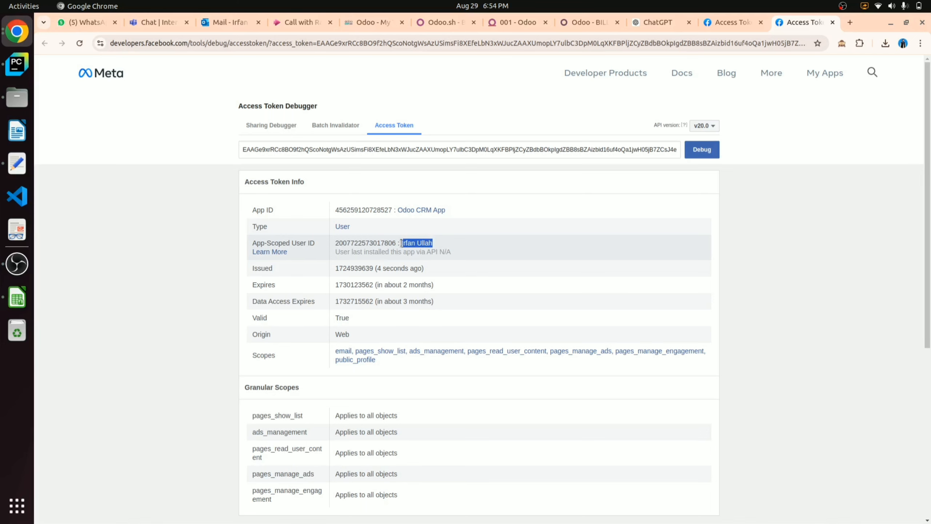
# Paste the copied ID as the User Access Id in the Odoo credentials record, save it and sync the Facebook pages
pyautogui.hotkey('alt', 'Tab')
pyautogui.click(496, 136)
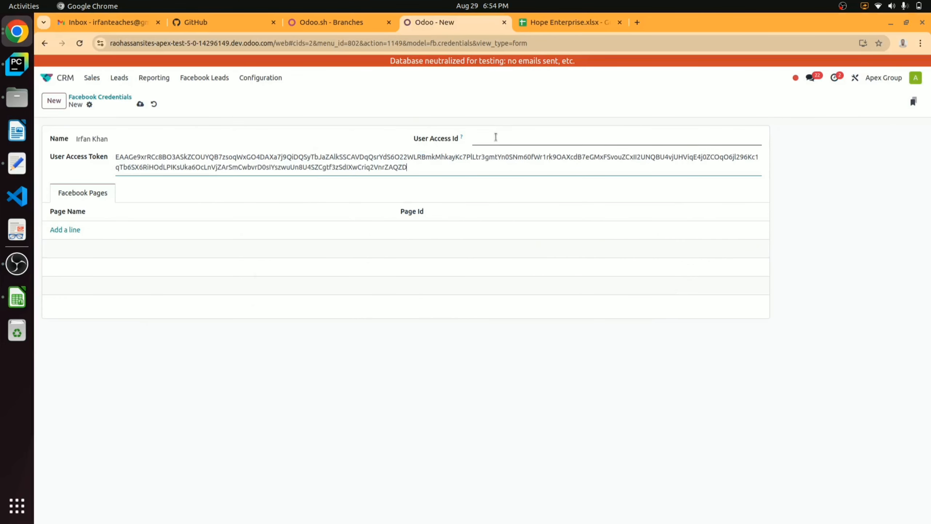
pyautogui.hotkey('ctrl', 'v')
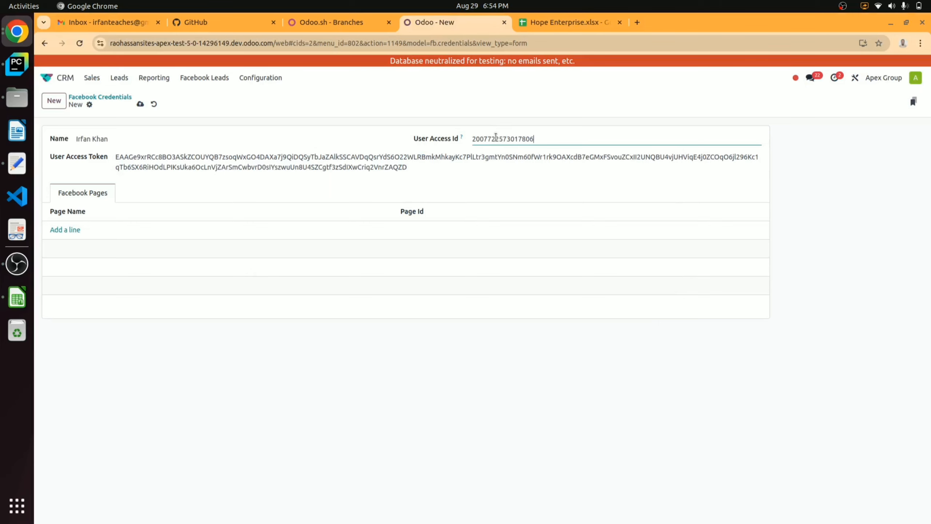
pyautogui.click(141, 104)
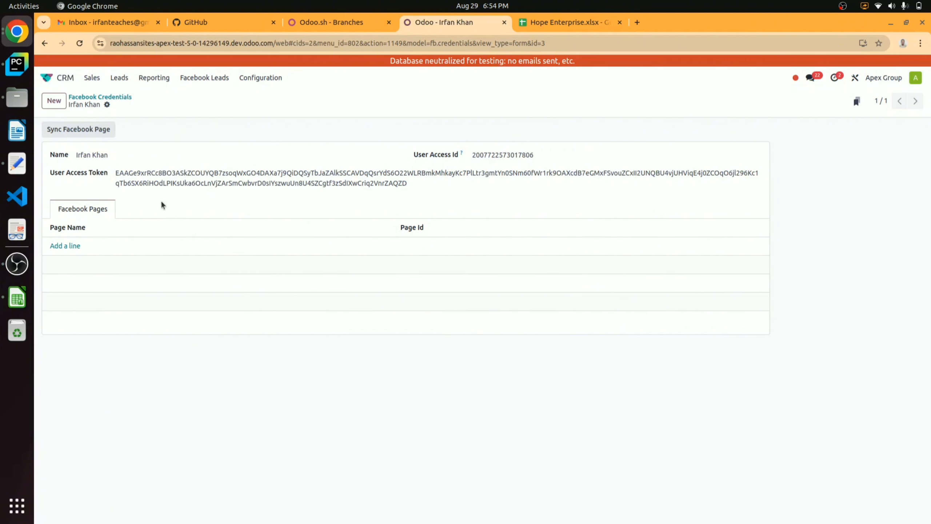
pyautogui.click(98, 130)
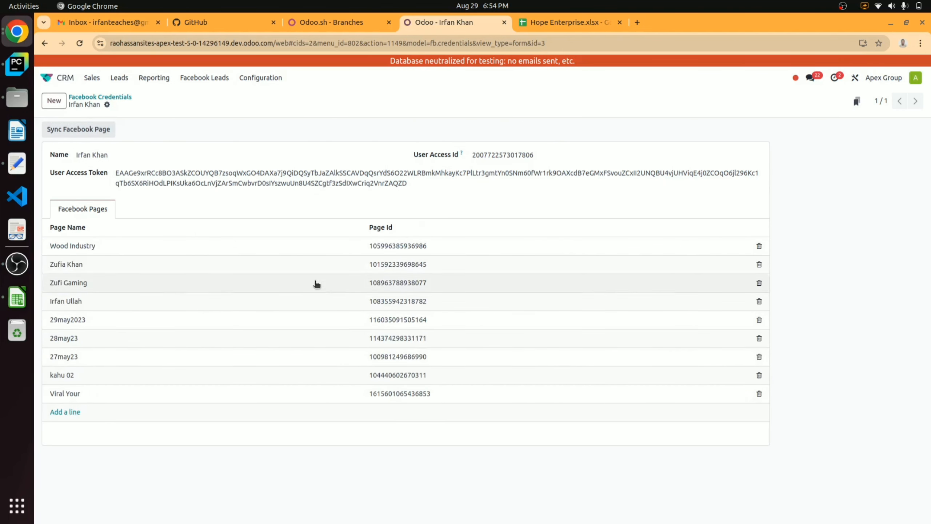
# Open the Wood Industry record from the Facebook Page list of Facebook Leads
pyautogui.click(204, 78)
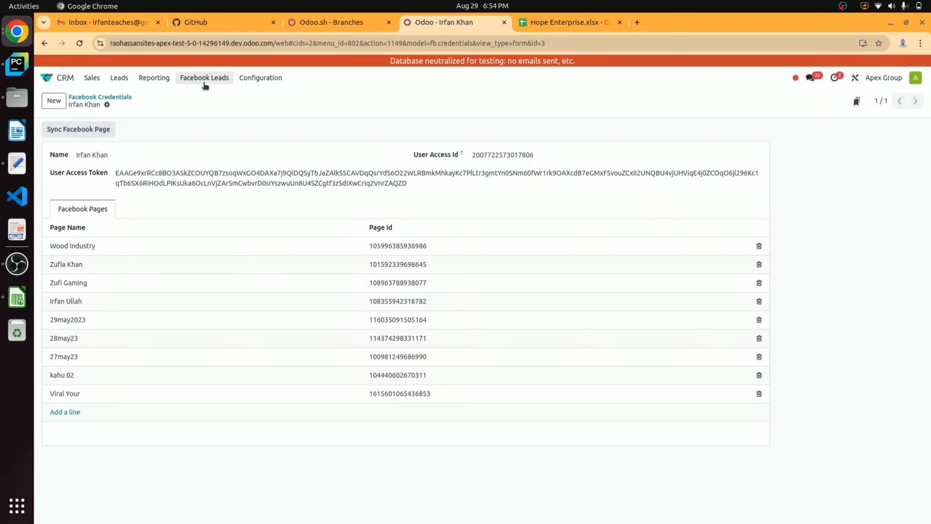
pyautogui.click(208, 110)
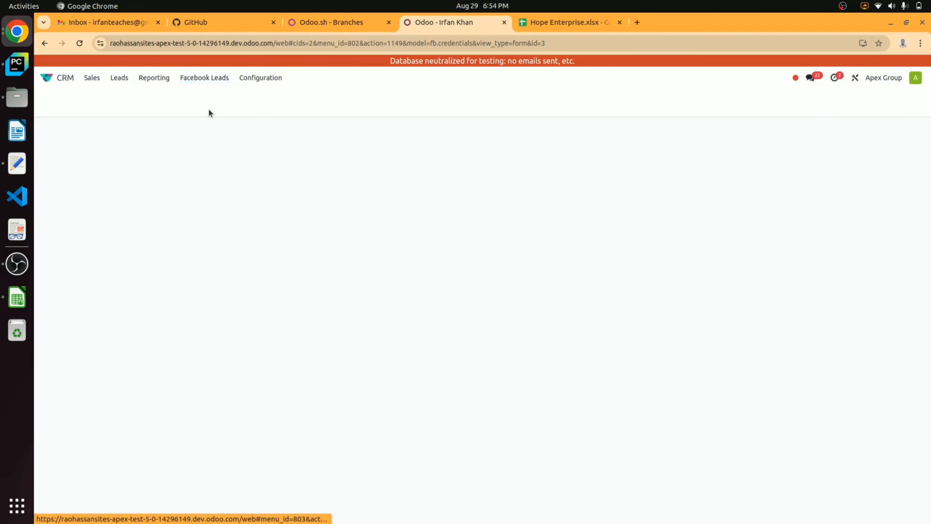
pyautogui.click(188, 147)
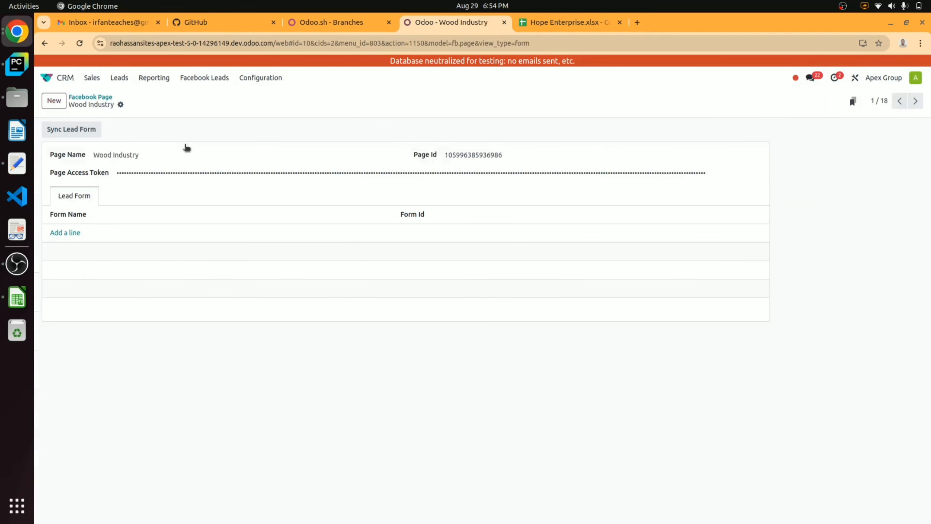